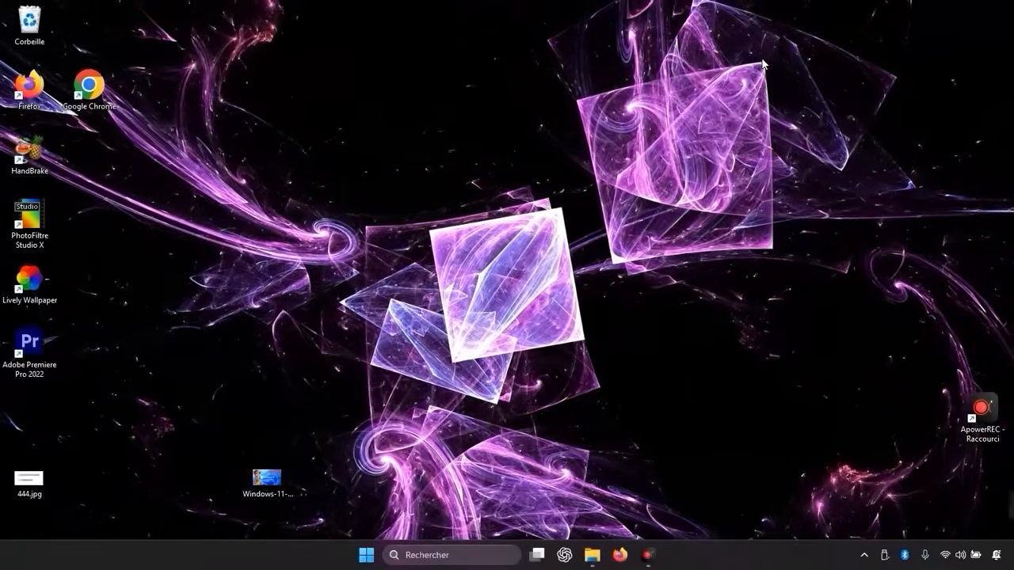
key("ctrl+F7")
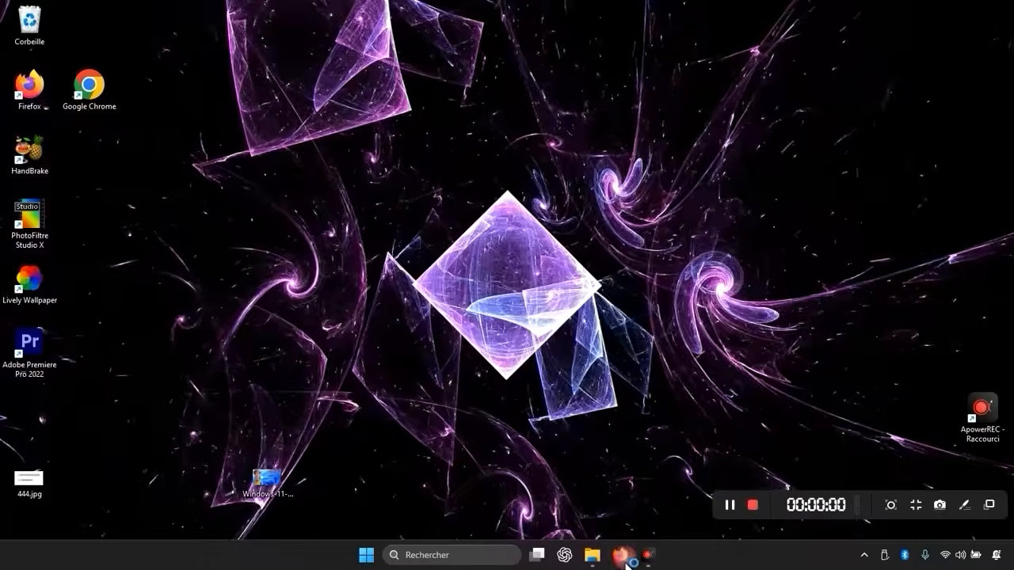
- In Firefox, search Google for "telecharger windows 11" and open Microsoft's Télécharger Windows 11 page
left_click(622, 557)
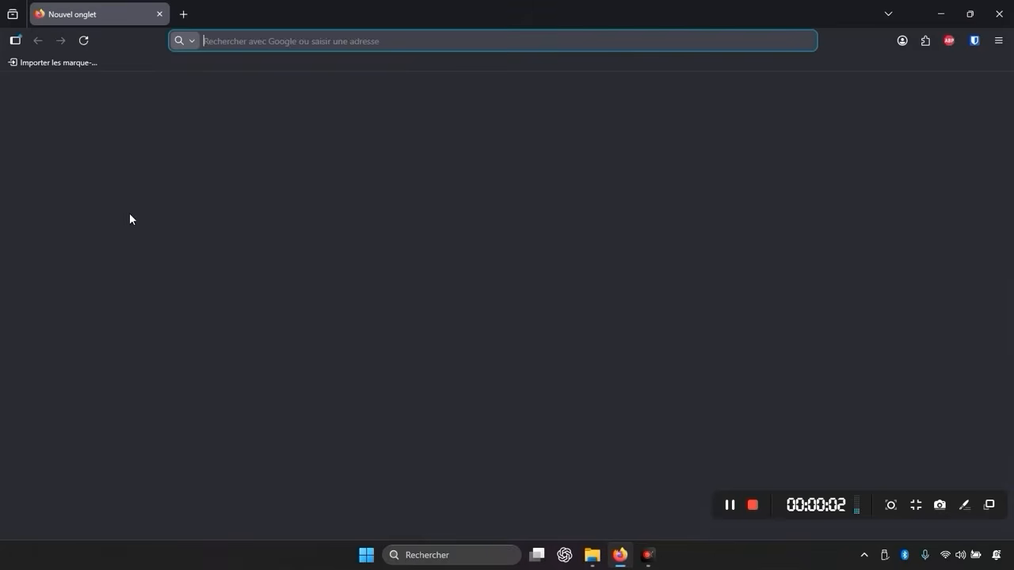
left_click(353, 129)
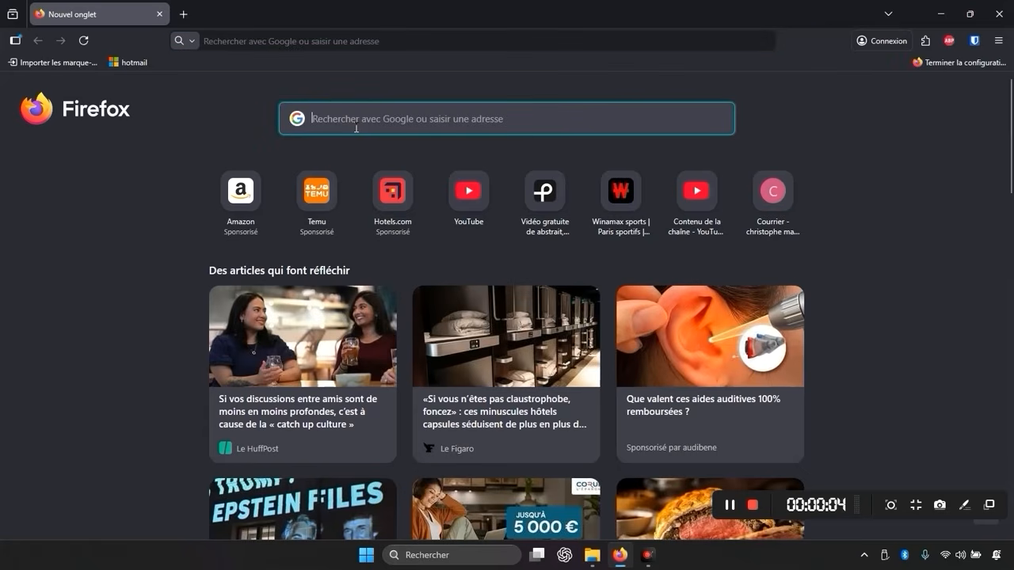
type("telechar")
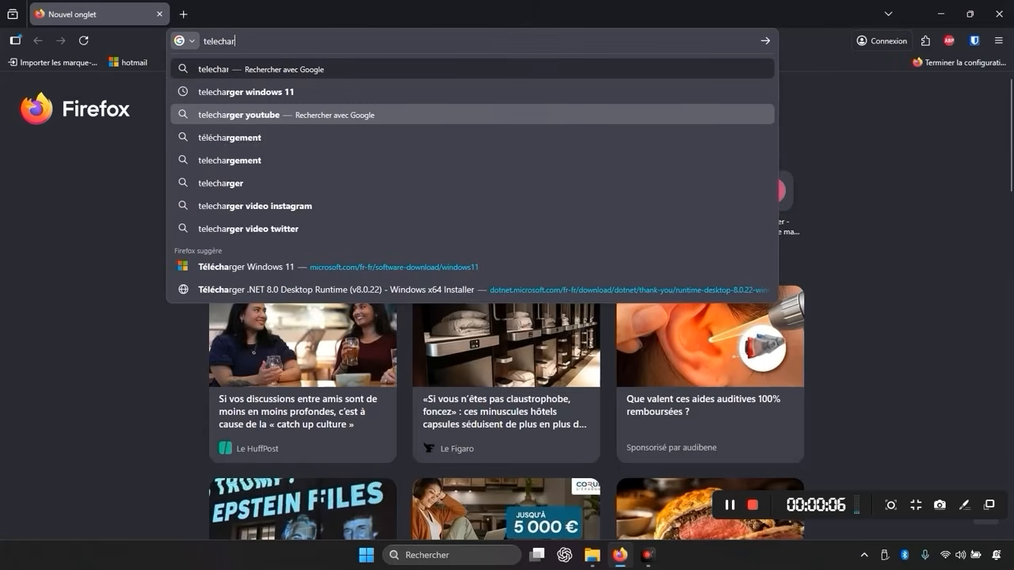
type("ger windows")
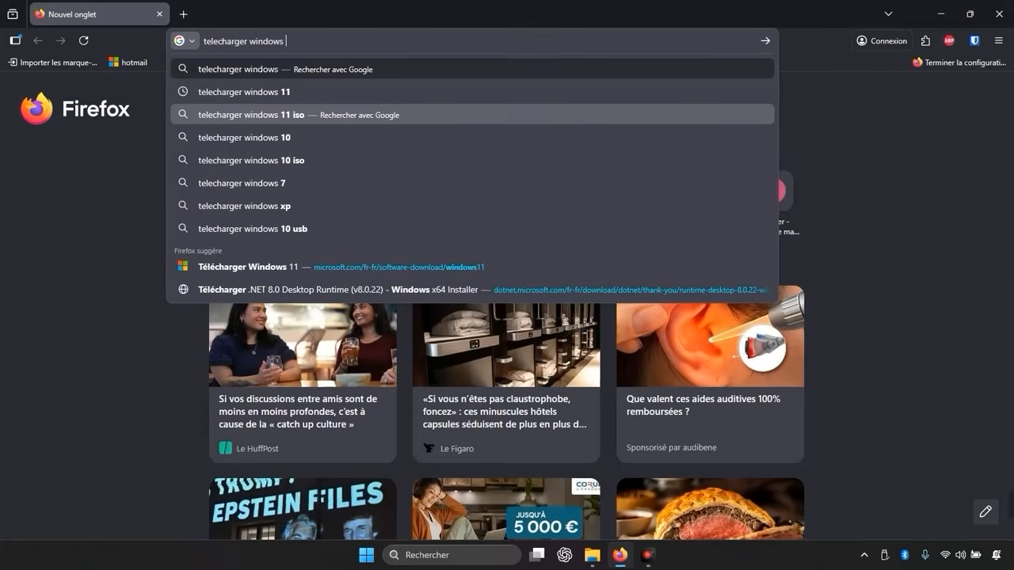
type(" 11")
key("Return")
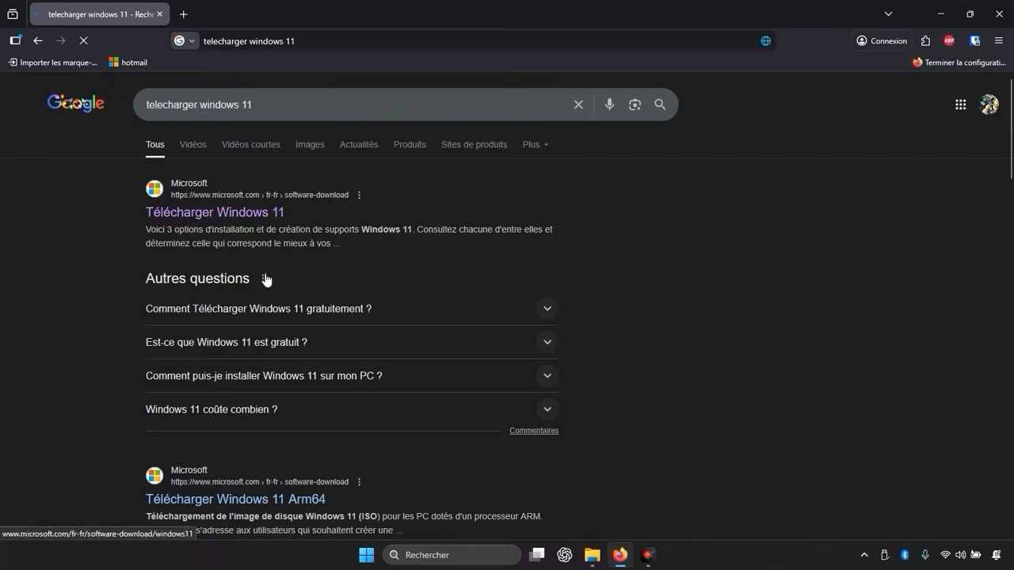
left_click(233, 212)
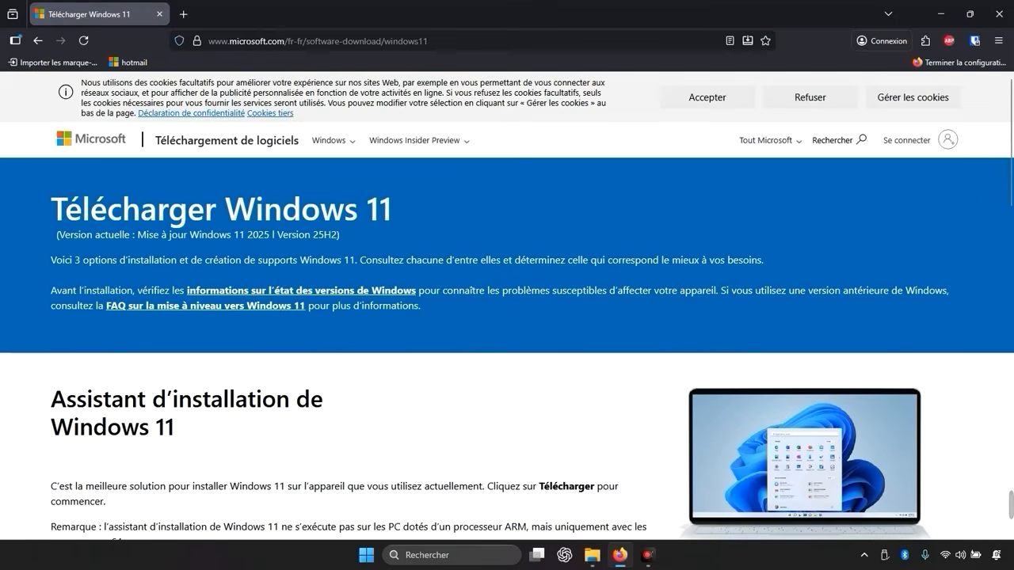
- Request the Windows 11 disk image for x64 devices, choosing "Windows 11 (ISO édition multiple pour les appareils x64)"
scroll(457, 267, "down", 10)
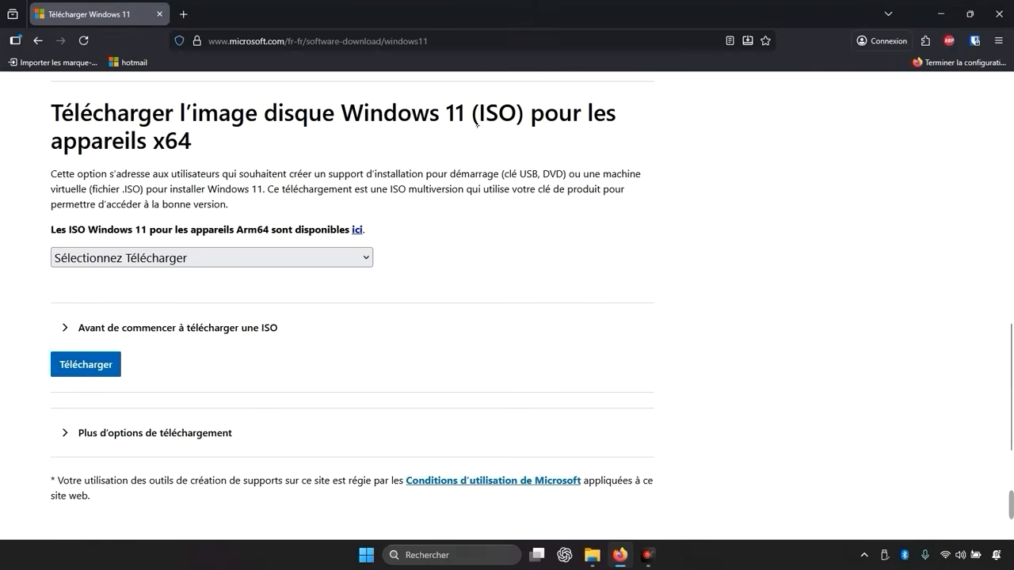
left_click(220, 258)
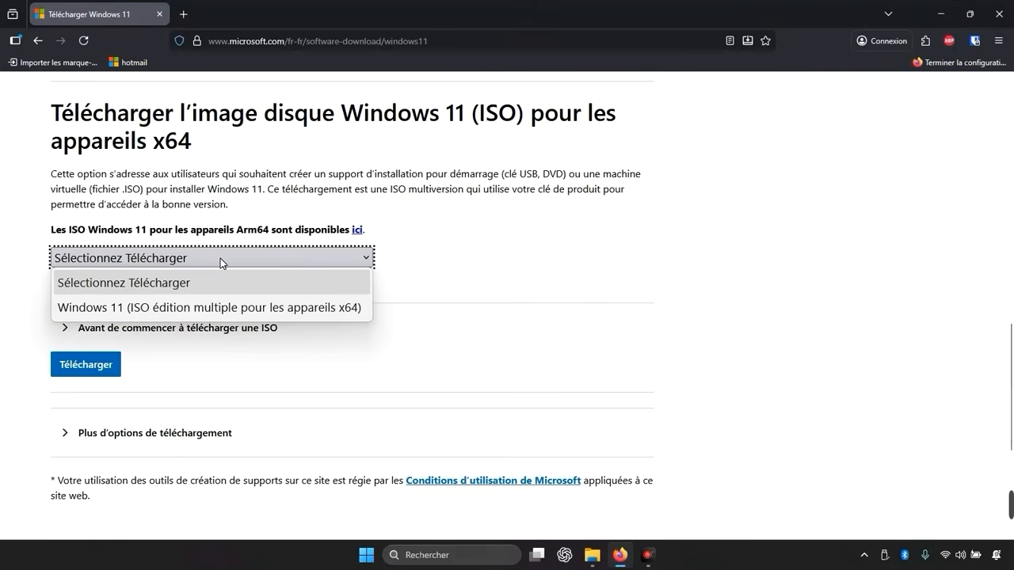
left_click(214, 309)
left_click(119, 365)
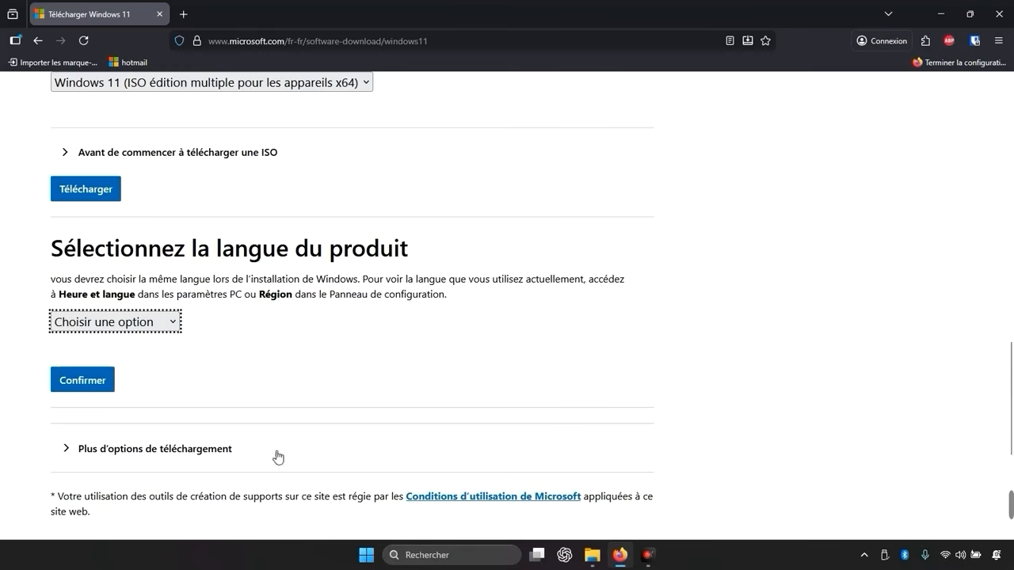
- Set the product language to Français, confirm it, and start the 64-bit Windows 11 ISO download
left_click(115, 322)
scroll(108, 226, "down", 5)
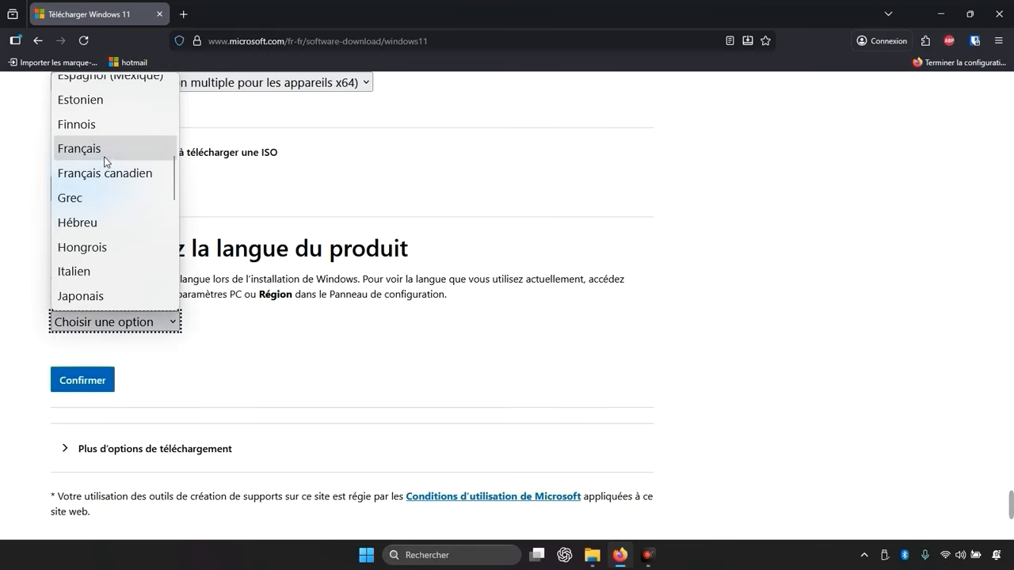
left_click(105, 151)
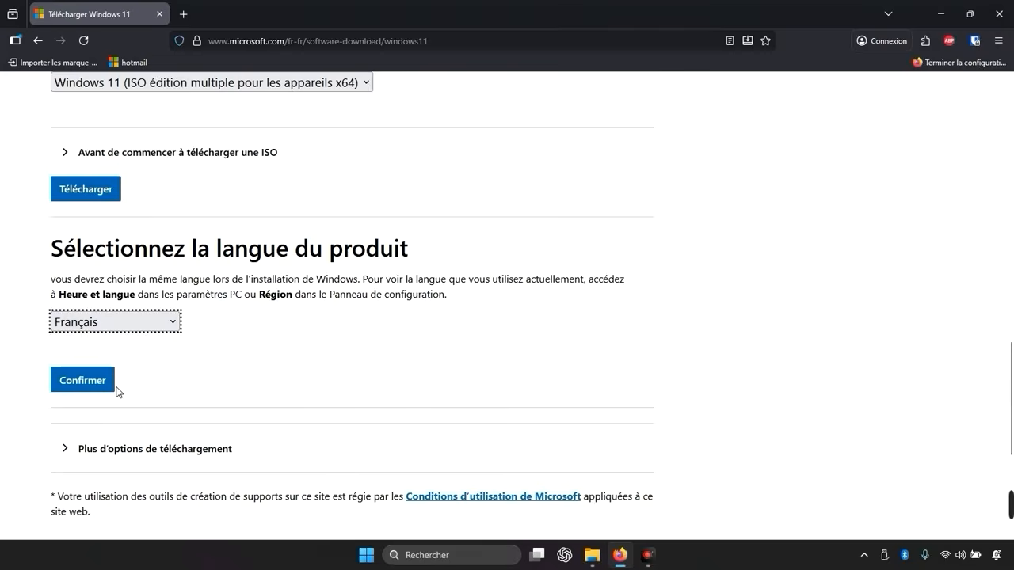
left_click(83, 382)
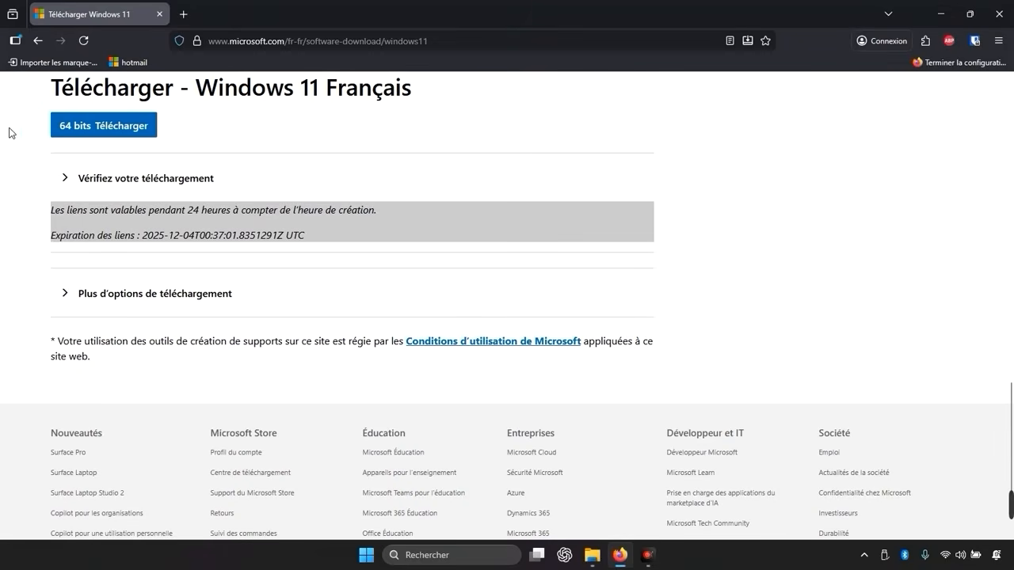
left_click(101, 129)
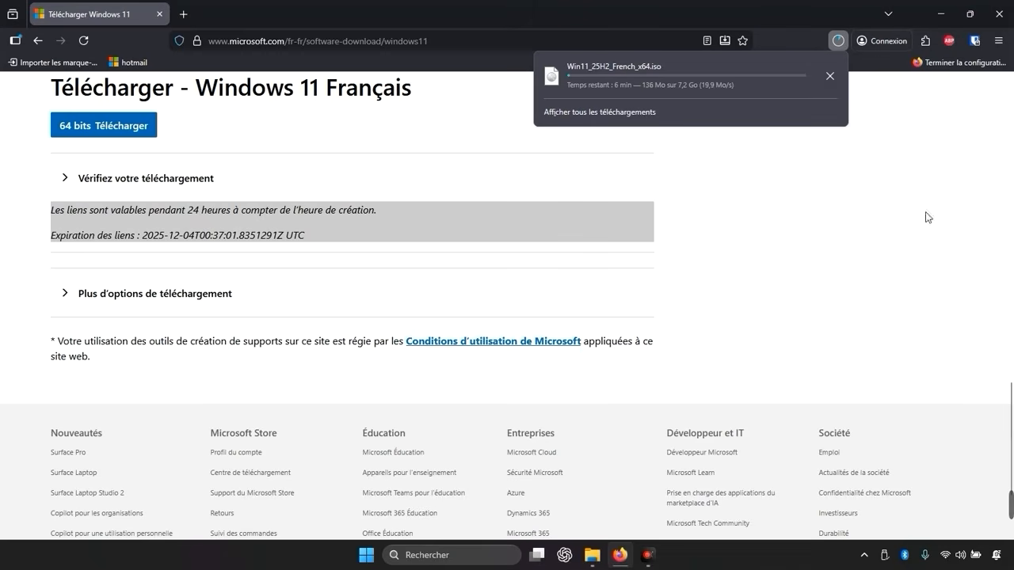
left_click(906, 280)
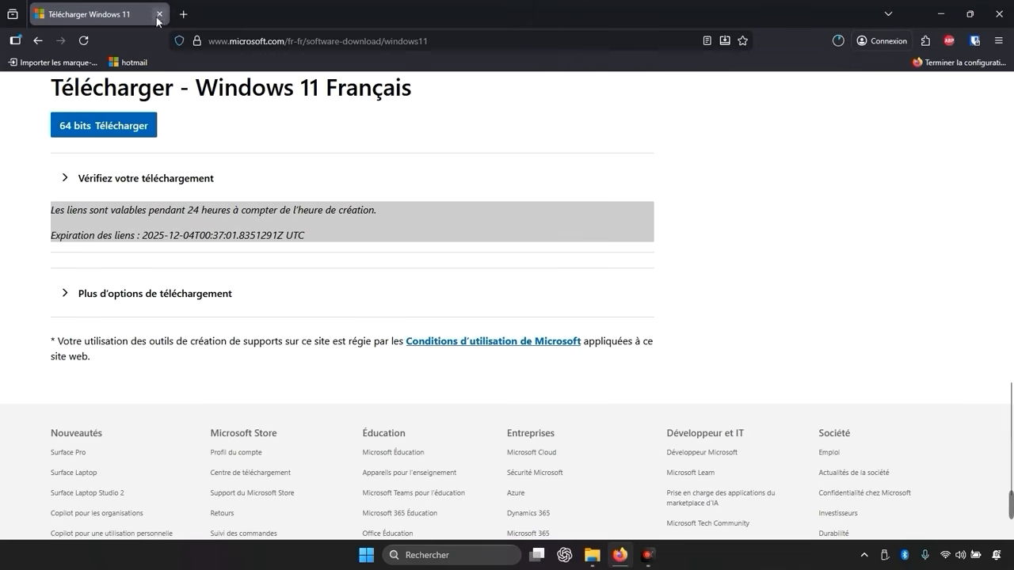
- Search Google for "rufus" in a new browser tab
left_click(183, 15)
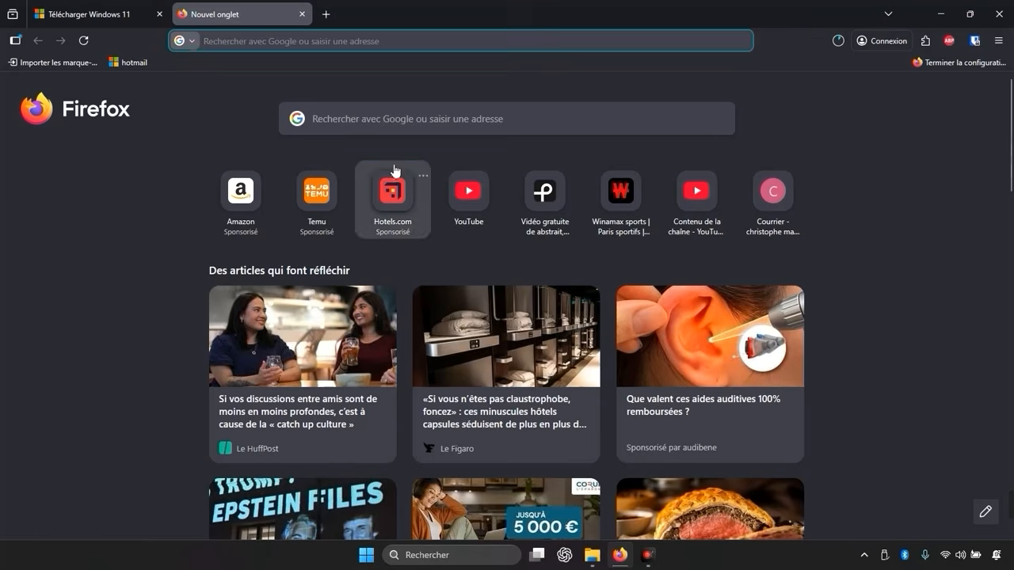
left_click(396, 124)
type("rud")
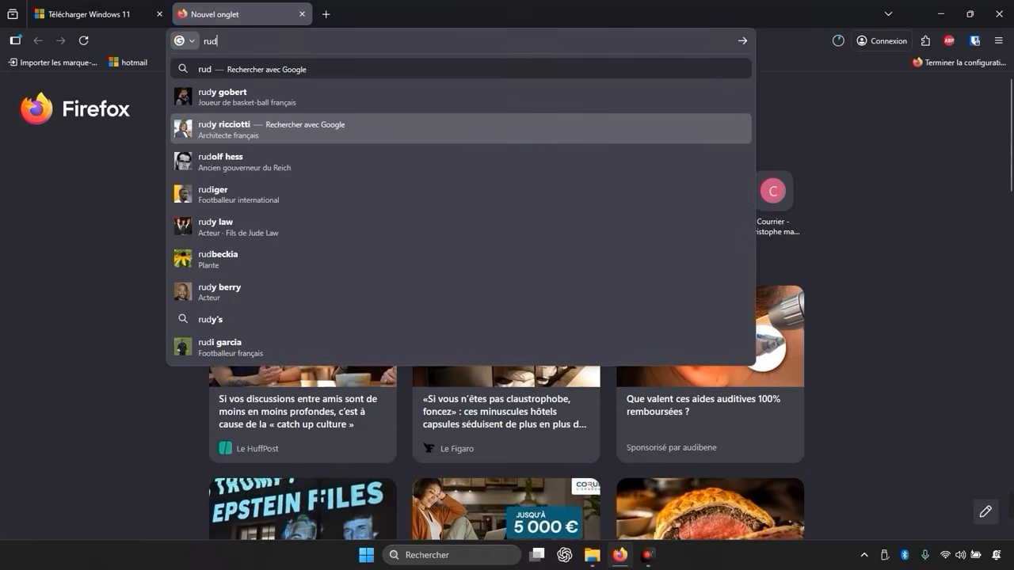
key("BackSpace")
type("fus")
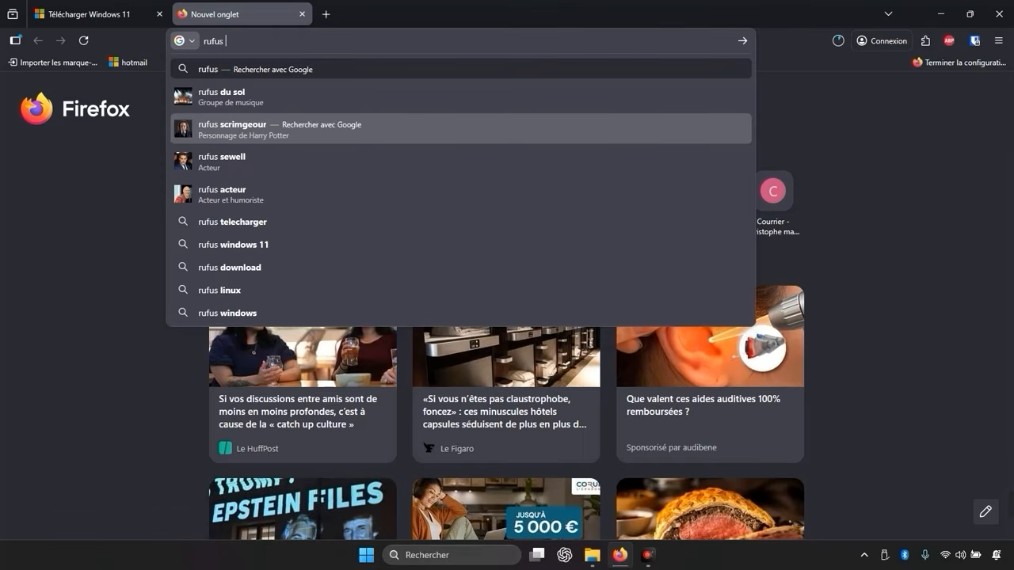
key("Return")
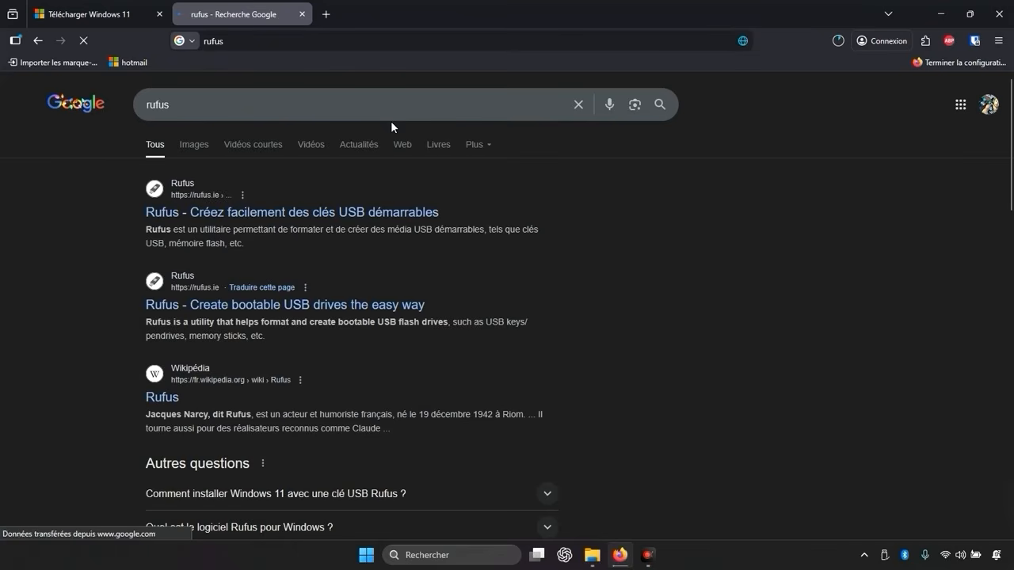
- Open the French Rufus site and download the portable x64 version, rufus-4.11p.exe
left_click(225, 214)
scroll(447, 260, "down", 3)
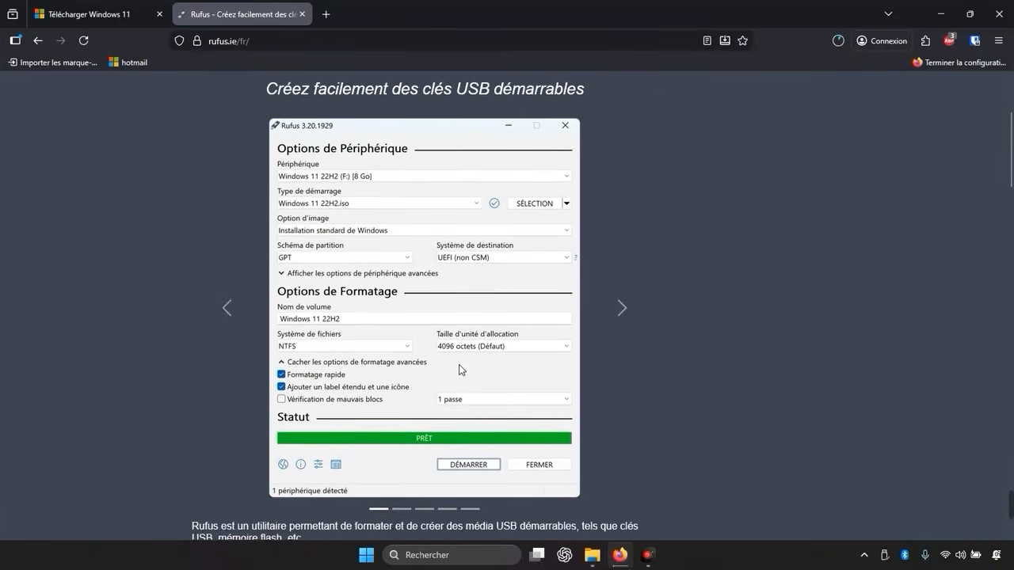
scroll(460, 369, "down", 6)
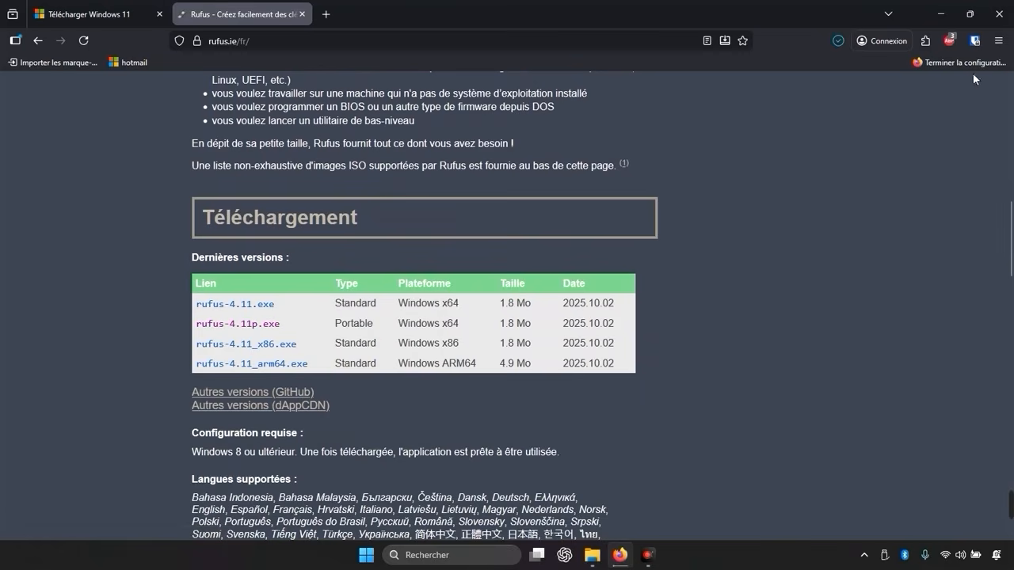
left_click(837, 42)
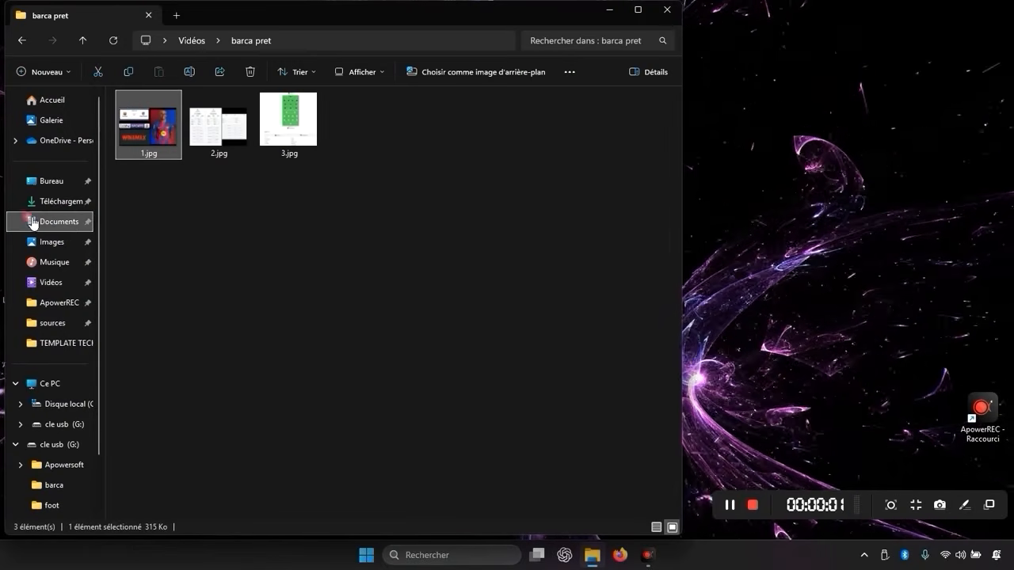
- Launch rufus-4.11p.exe from the Téléchargements folder, close File Explorer, and decline Rufus's online update check
left_click(61, 223)
left_click(65, 201)
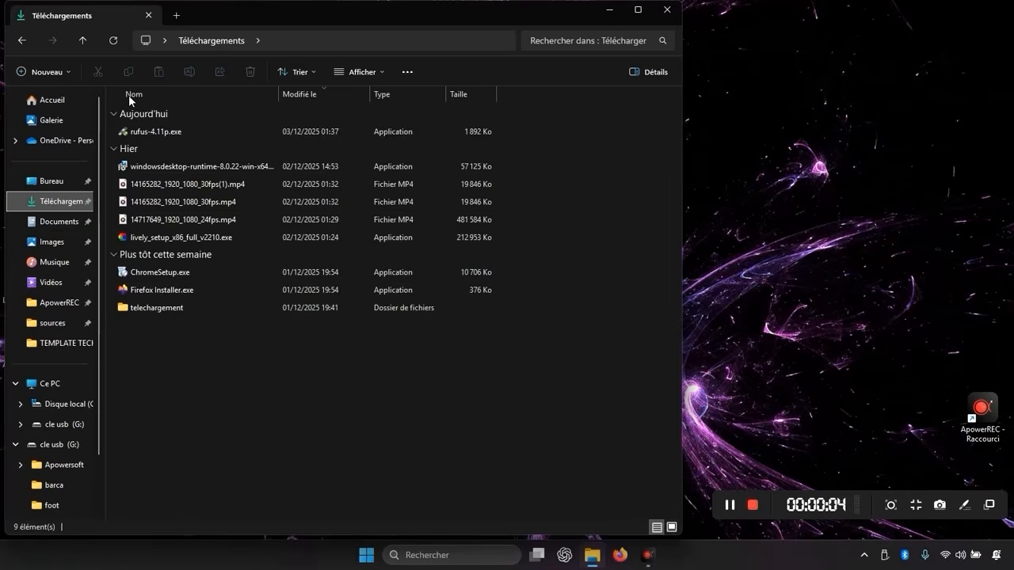
mouse_move(173, 139)
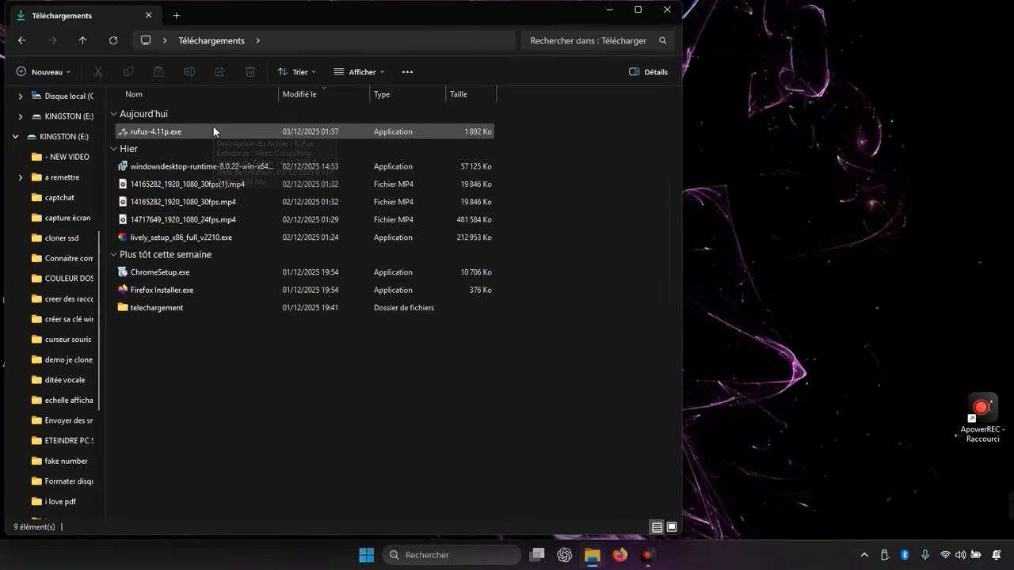
left_click(207, 133)
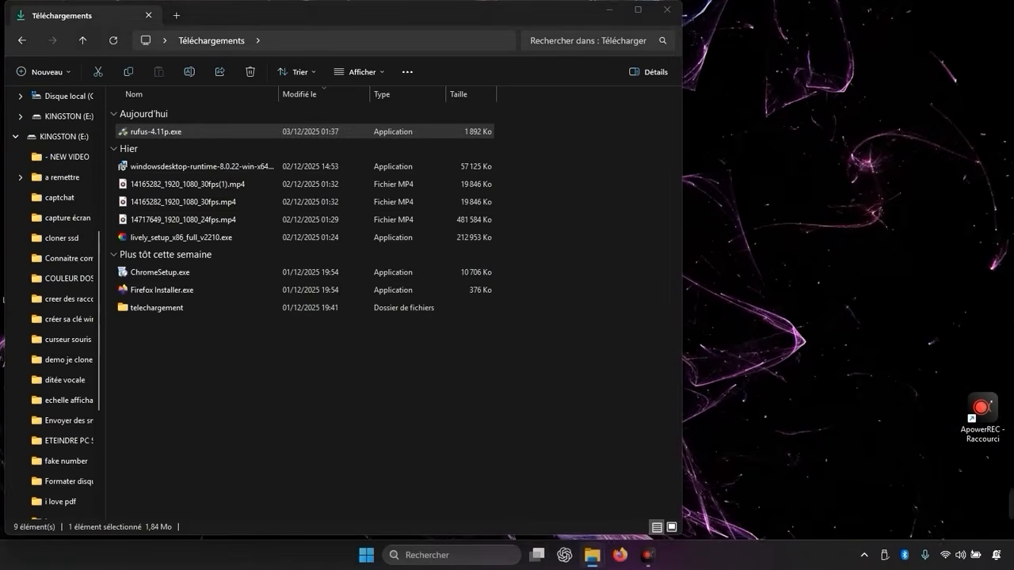
left_click(688, 18)
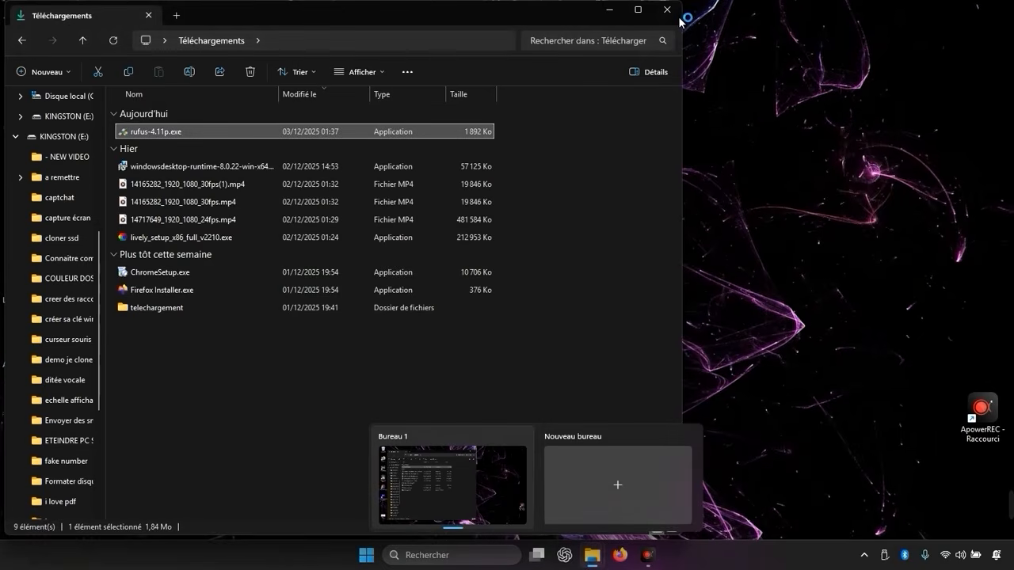
left_click(667, 9)
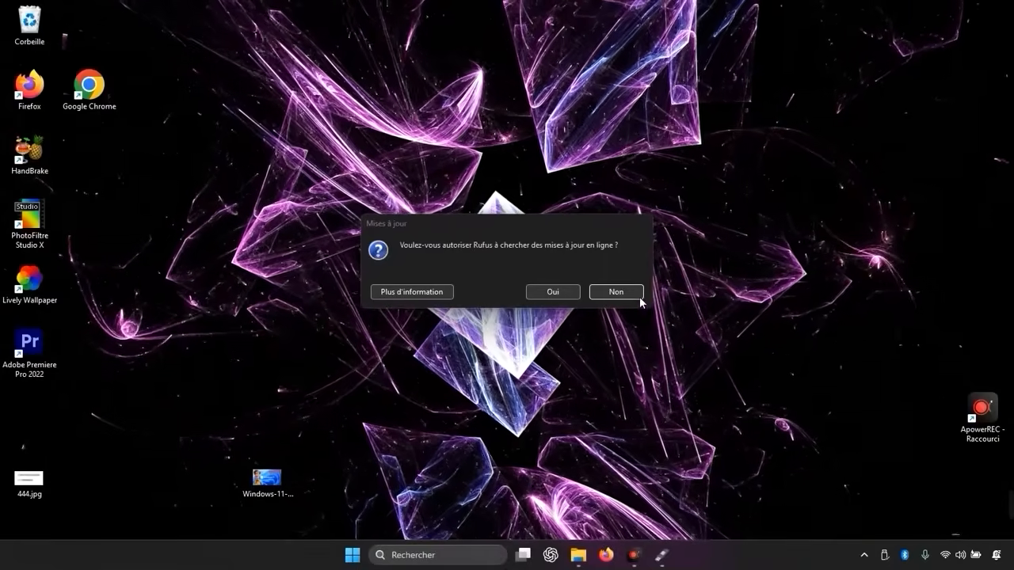
left_click(638, 294)
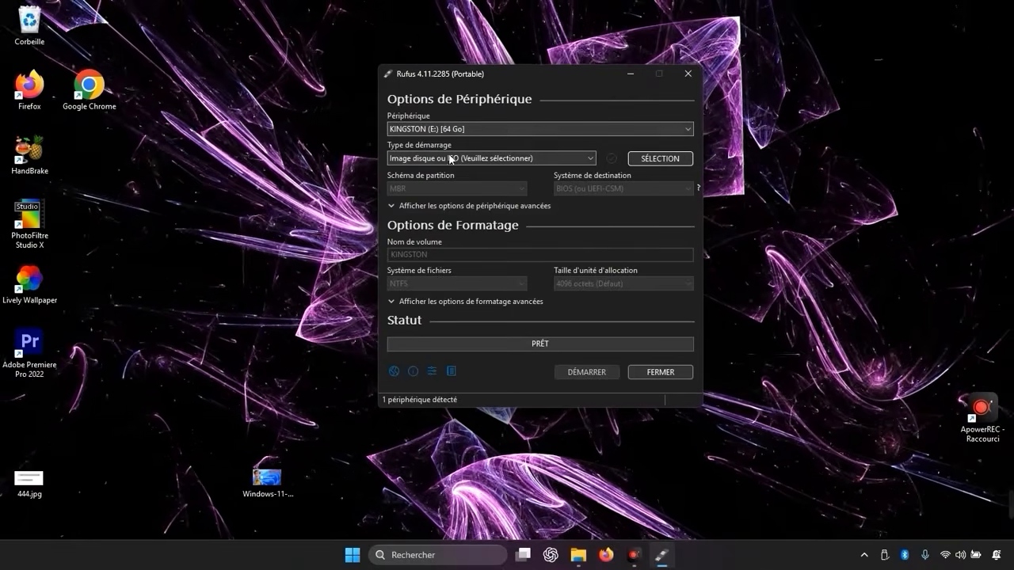
- Load Win11_25H2_French_x64.iso from the Téléchargements folder as the boot image in Rufus
left_click(646, 157)
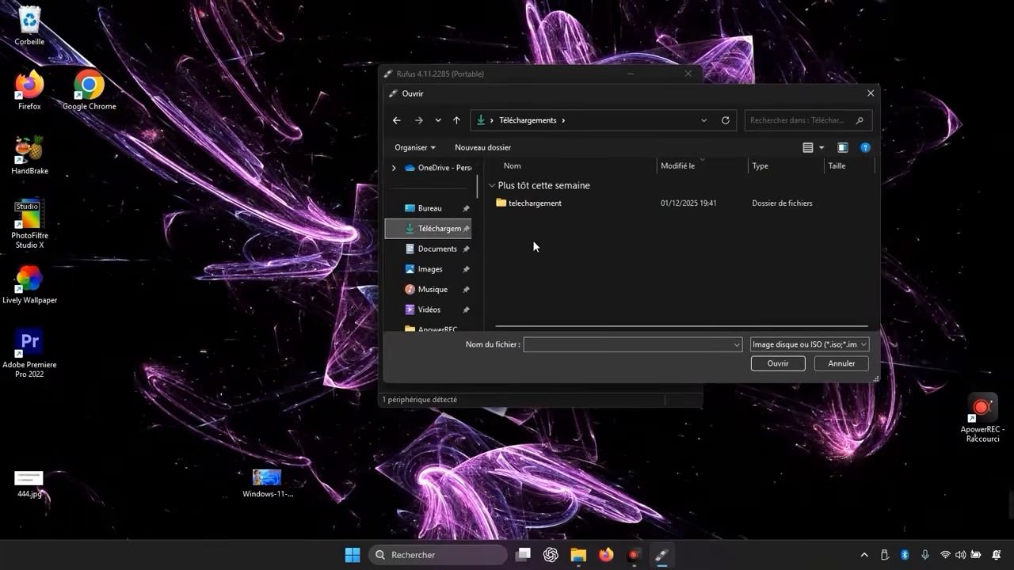
double_click(537, 203)
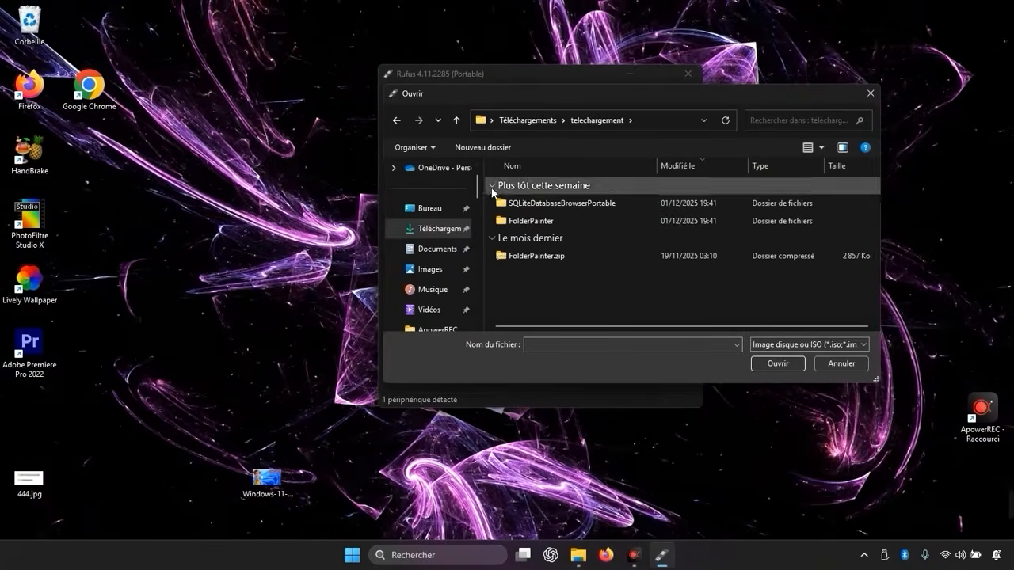
left_click(449, 230)
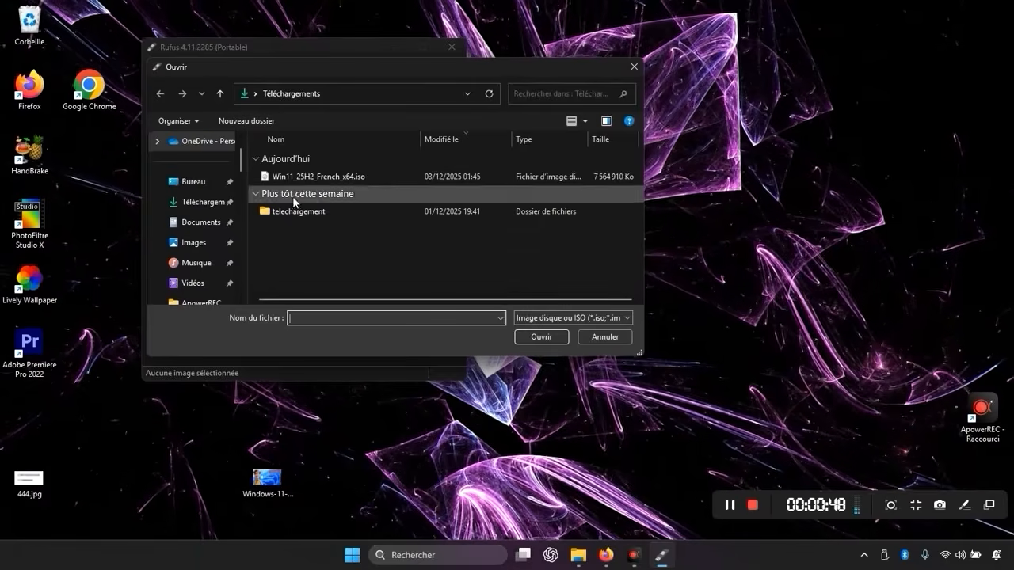
double_click(318, 182)
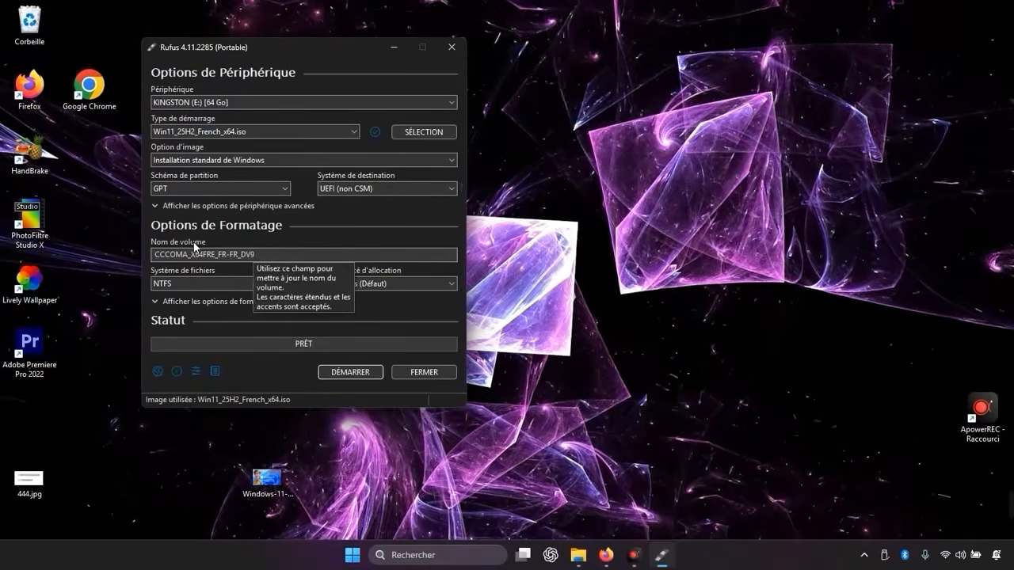
- Set the USB drive's volume name to "Windows 11 25h2 64 bit UEFI"
key("Tab")
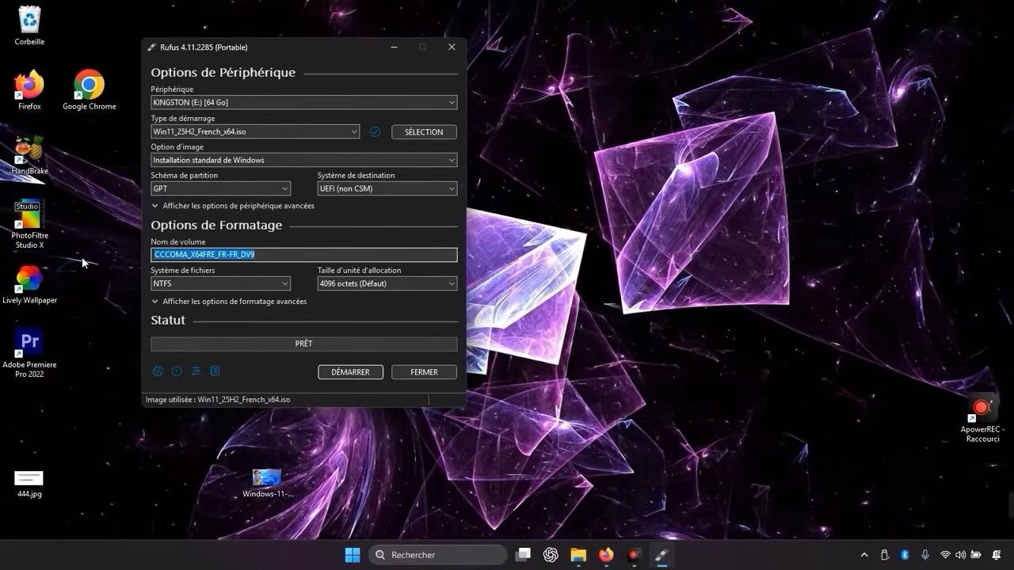
type("Wind")
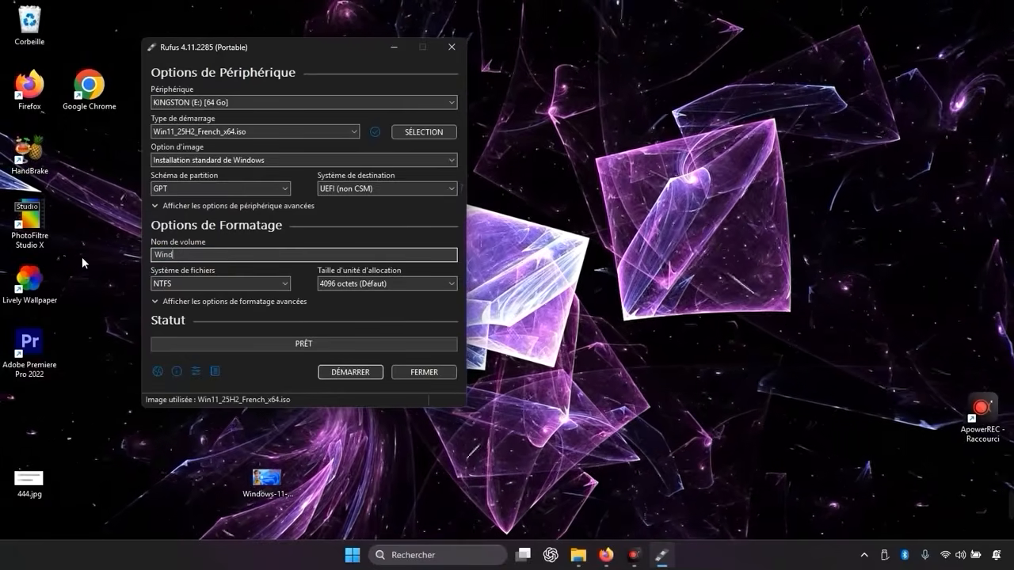
type("ows ")
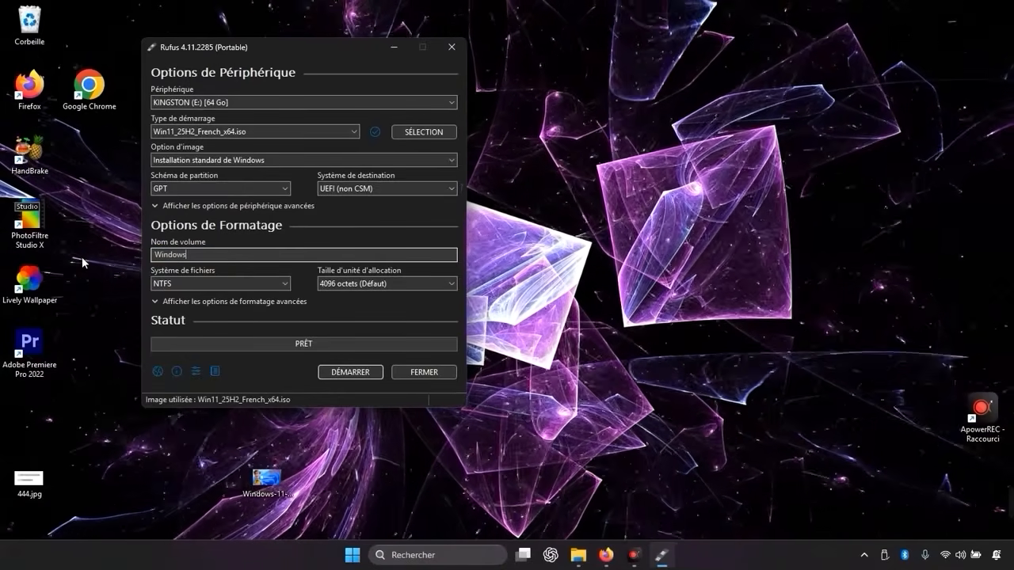
type("11")
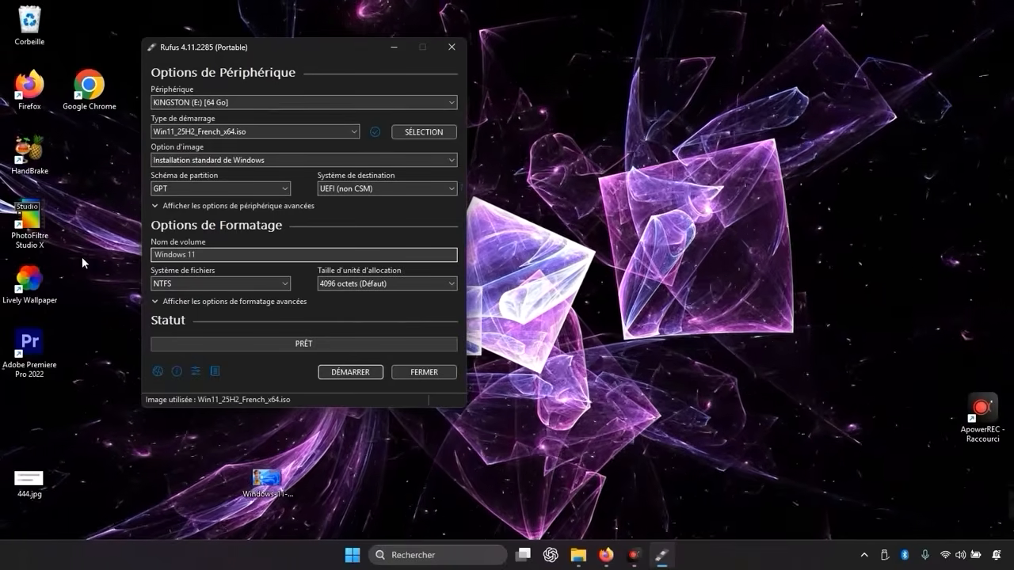
type(" 25")
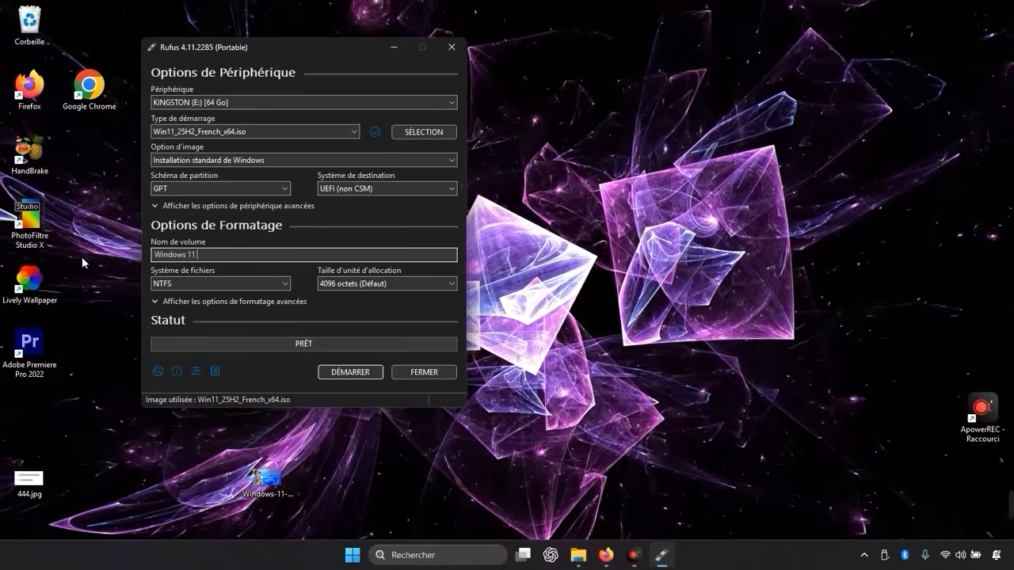
type("h2")
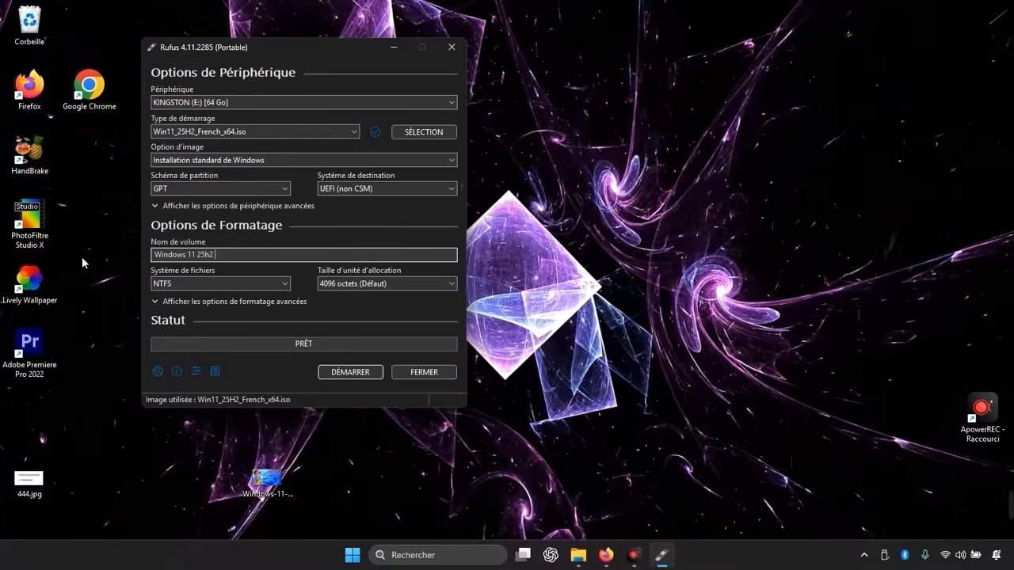
type("64 bit")
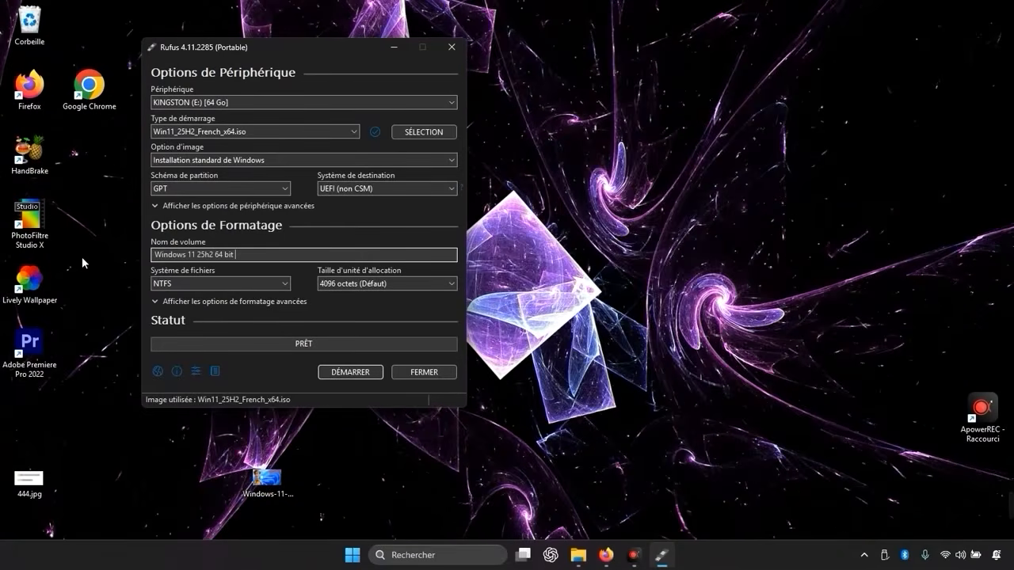
type(" UEFI")
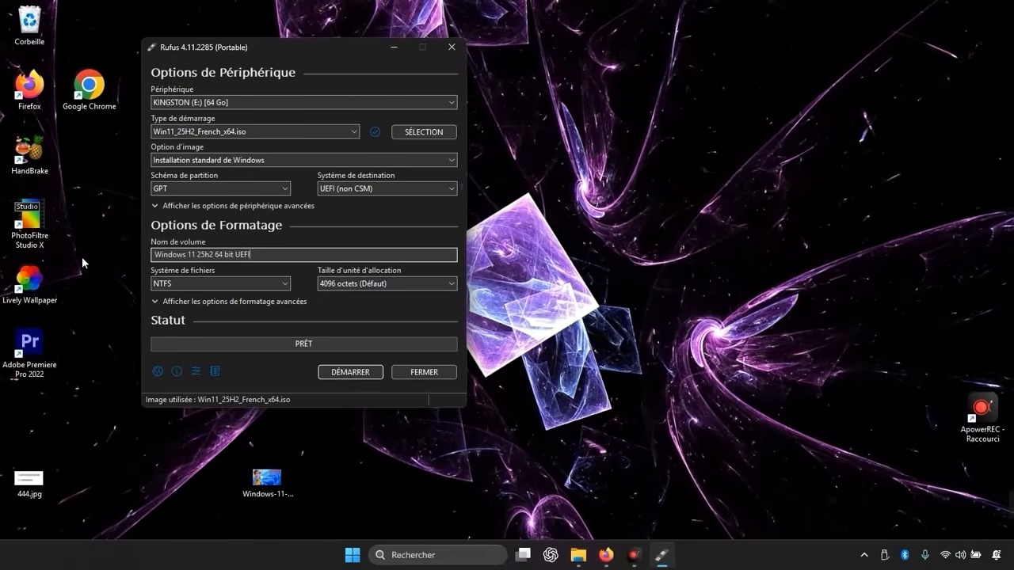
- Start the USB creation and enable the local account "pc", this user's regional options, no data collection and no automatic BitLocker encryption
left_click(354, 371)
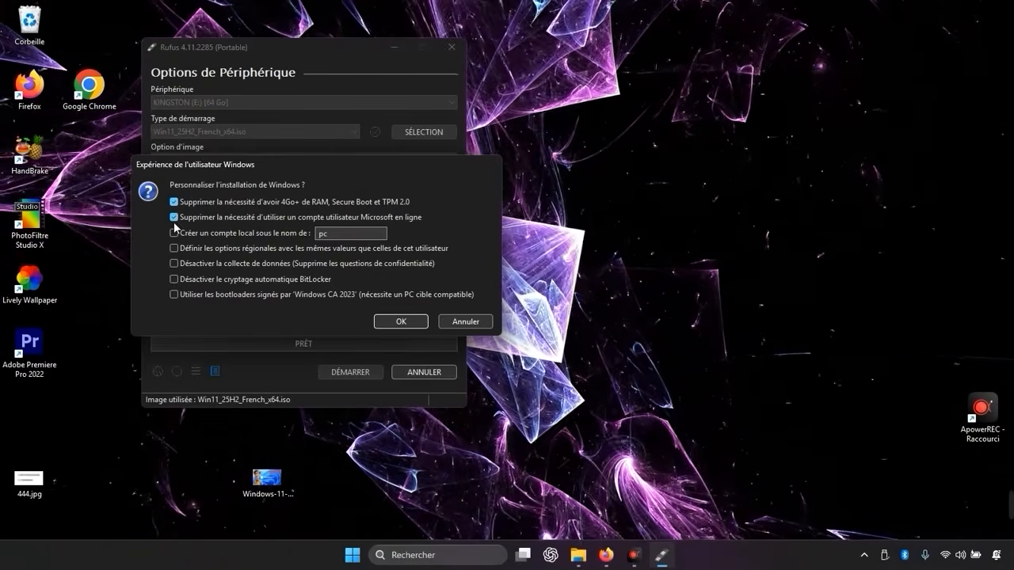
left_click(196, 237)
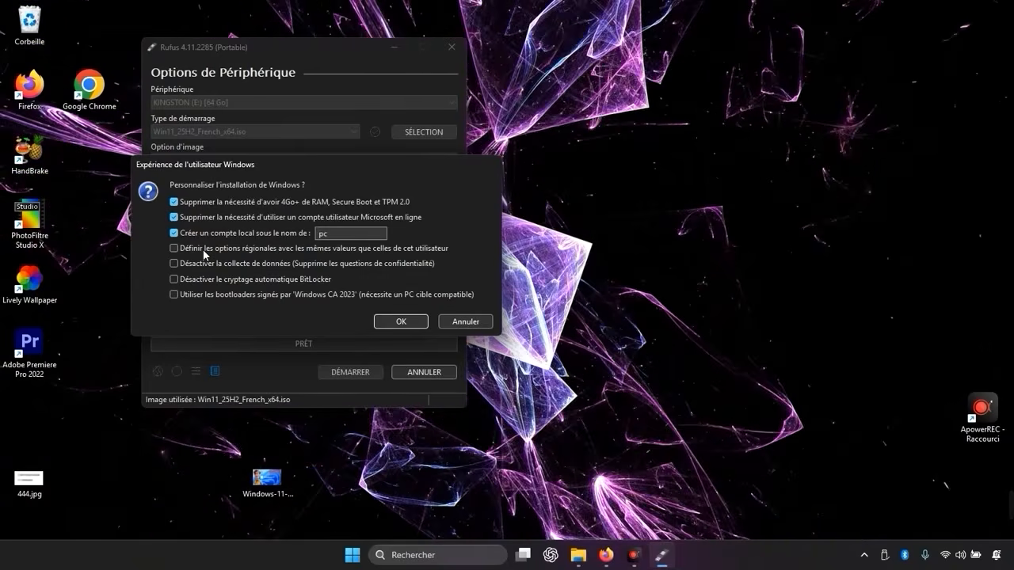
left_click(205, 253)
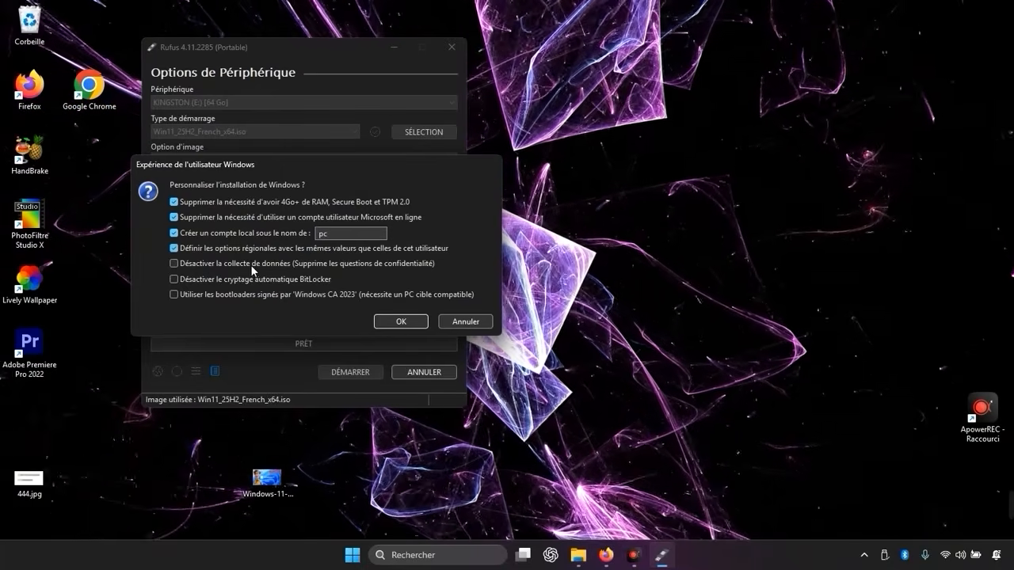
left_click(271, 265)
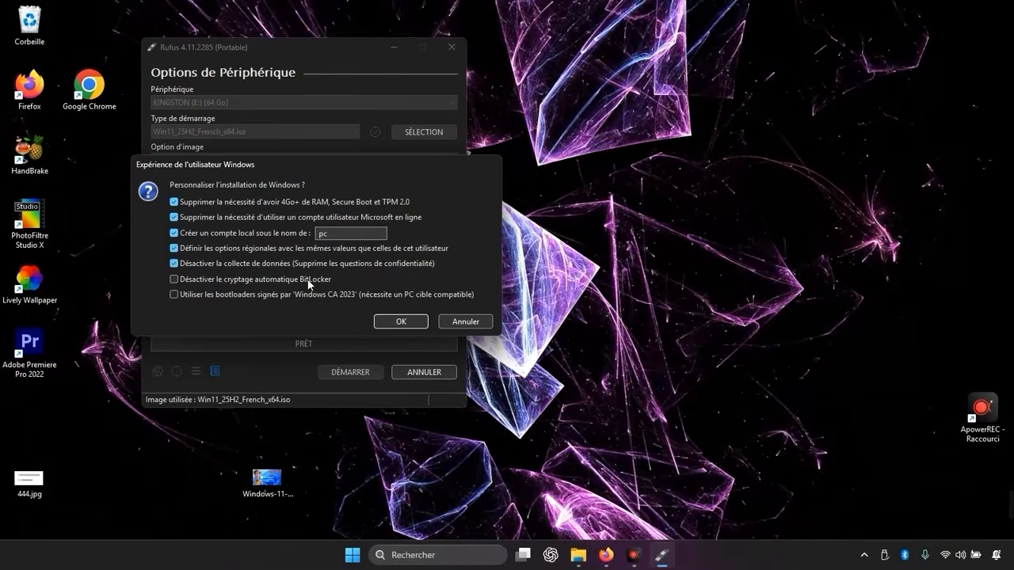
left_click(307, 280)
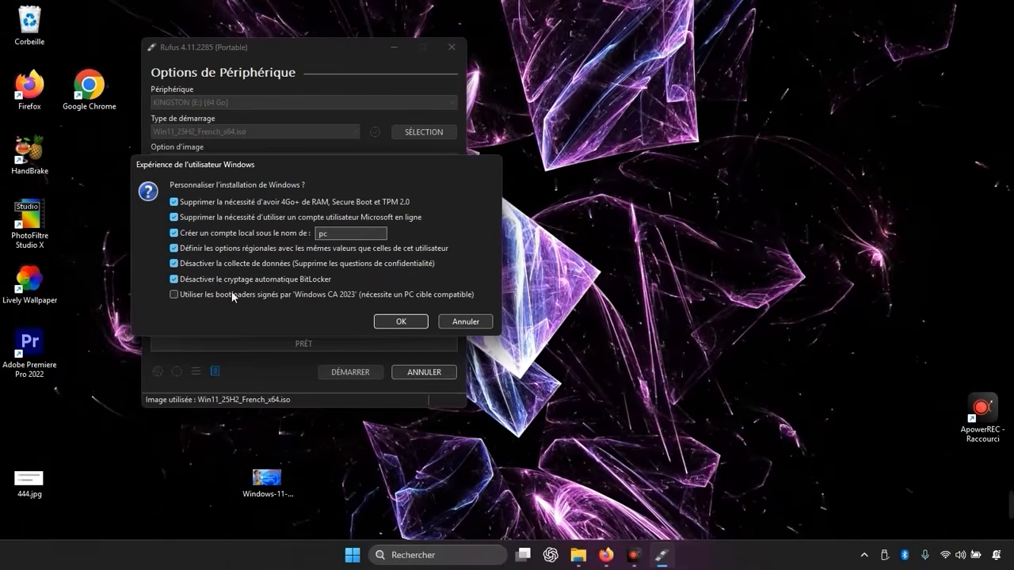